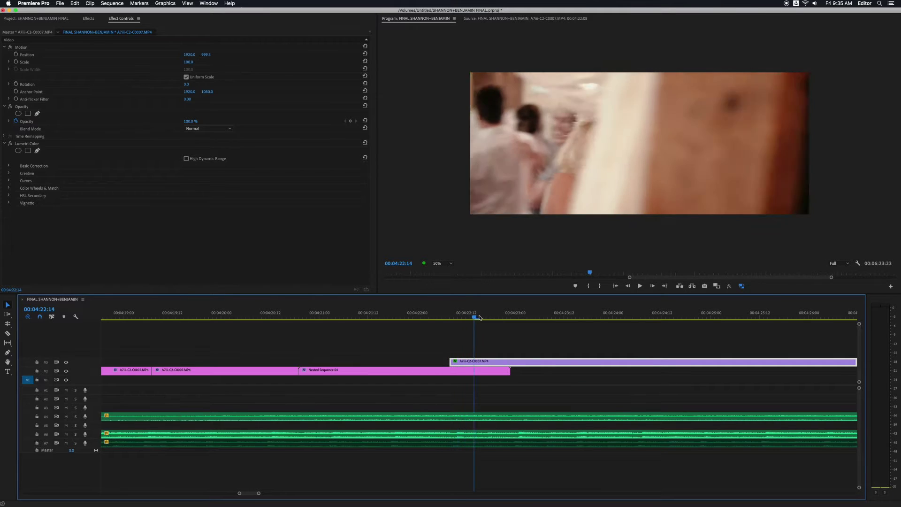
- Park the playhead at 00:04:22:16, just after the upper V3 wedding clip begins
left_click_drag(479, 318, 486, 318)
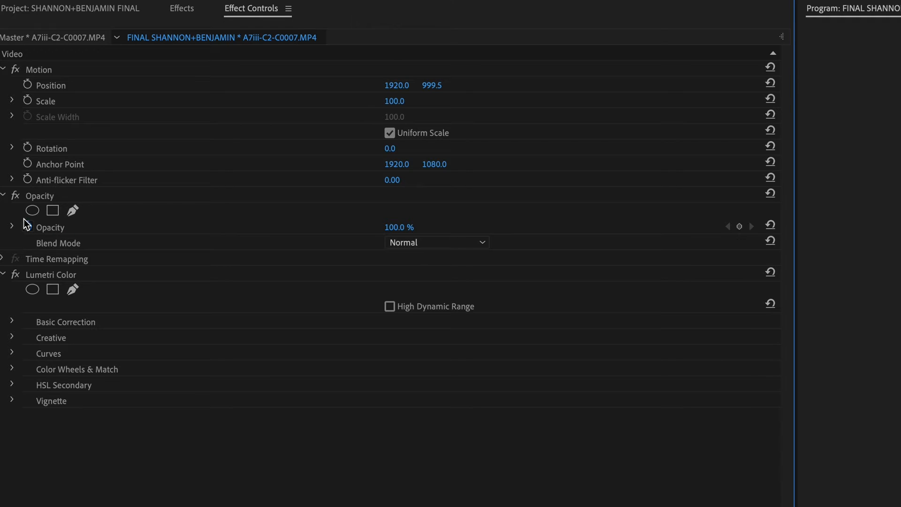
- Draw a closed four-point pen opacity mask around the blurred column and return to an earlier frame
left_click(73, 211)
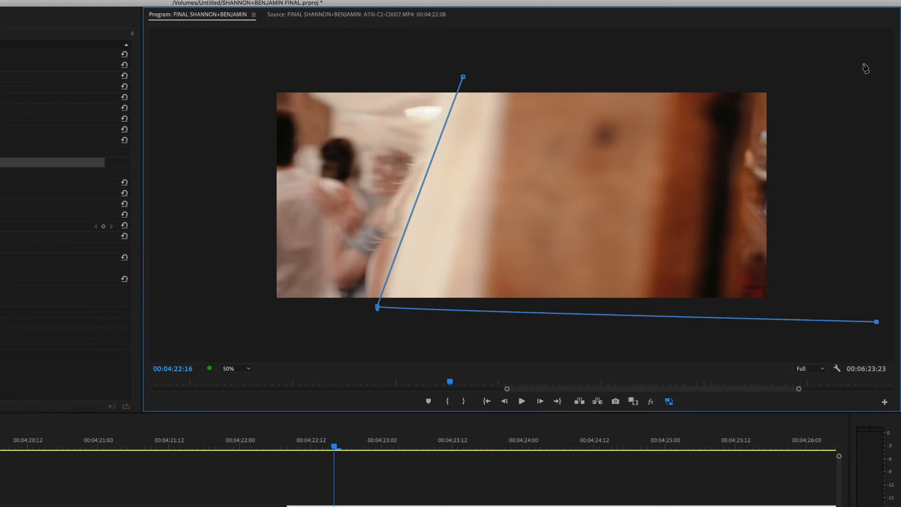
left_click(461, 78)
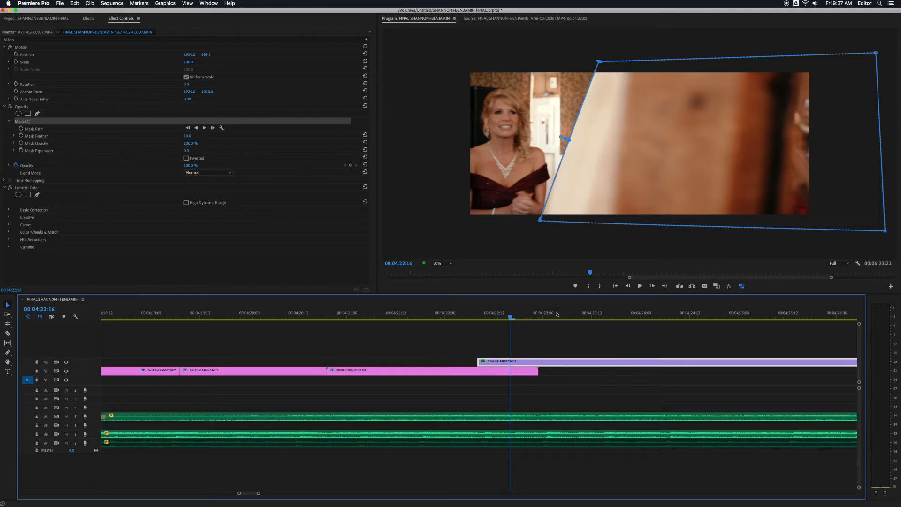
left_click(474, 313)
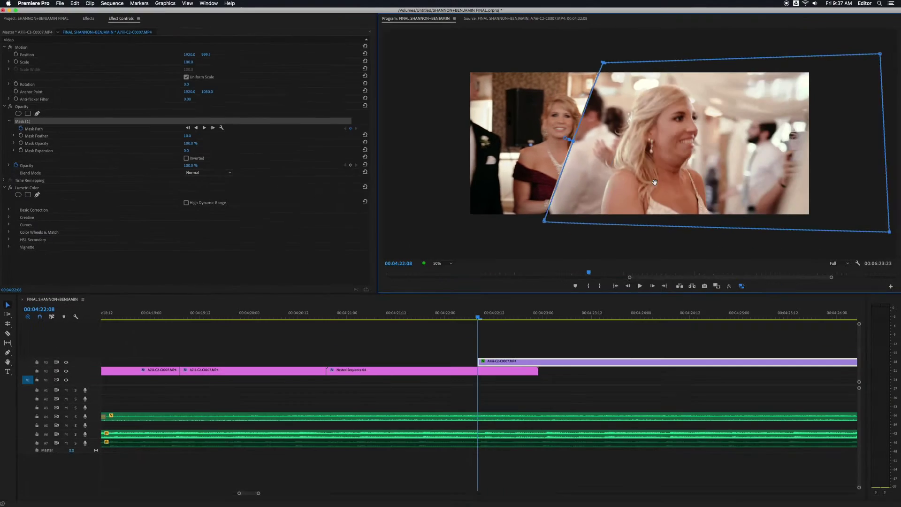
- Realign the keyframed mask with the column on later frames, then track it forward through the clip
left_click_drag(866, 169, 827, 188)
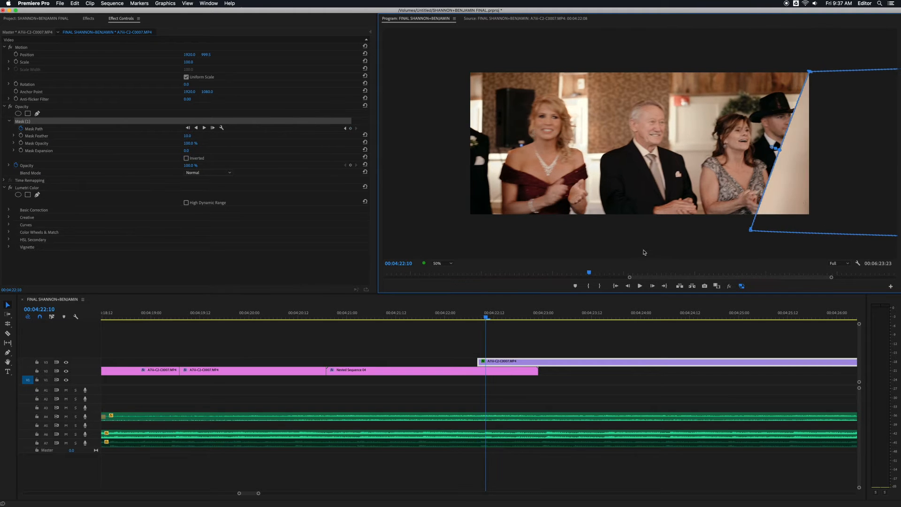
left_click_drag(826, 189, 707, 204)
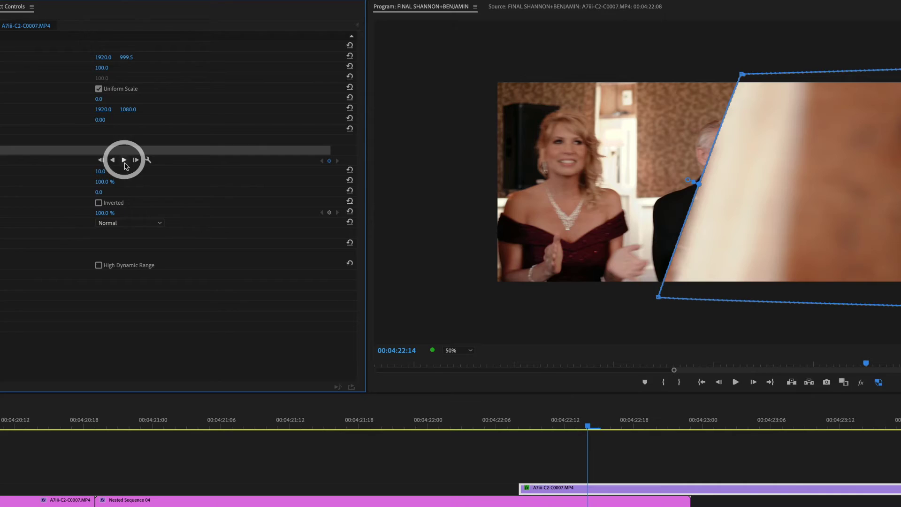
left_click(124, 161)
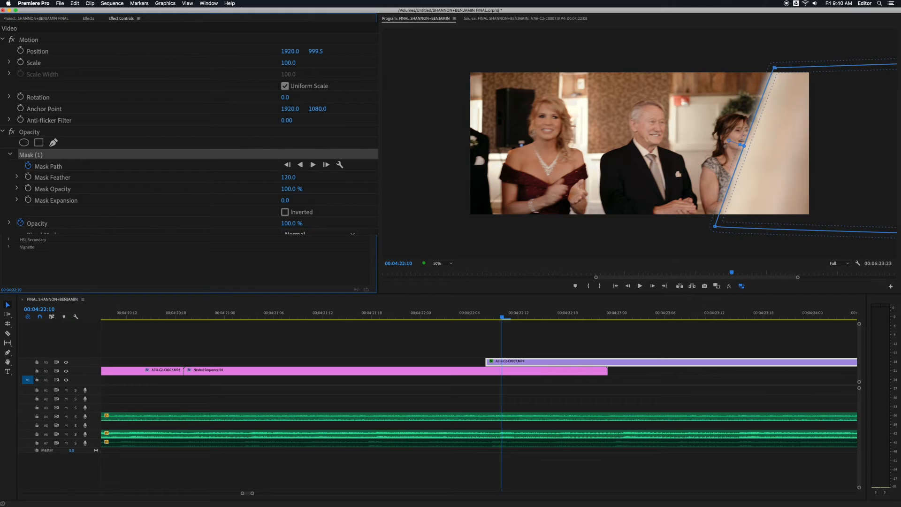
- Preview the 125-feathered mask across frames and deselect it to see the clean column wipe
left_click(495, 318)
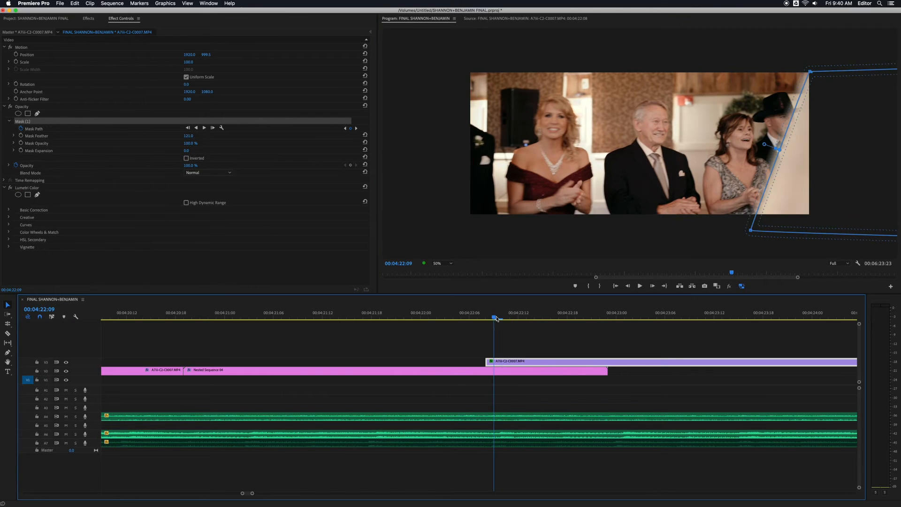
left_click_drag(496, 318, 525, 321)
left_click(267, 260)
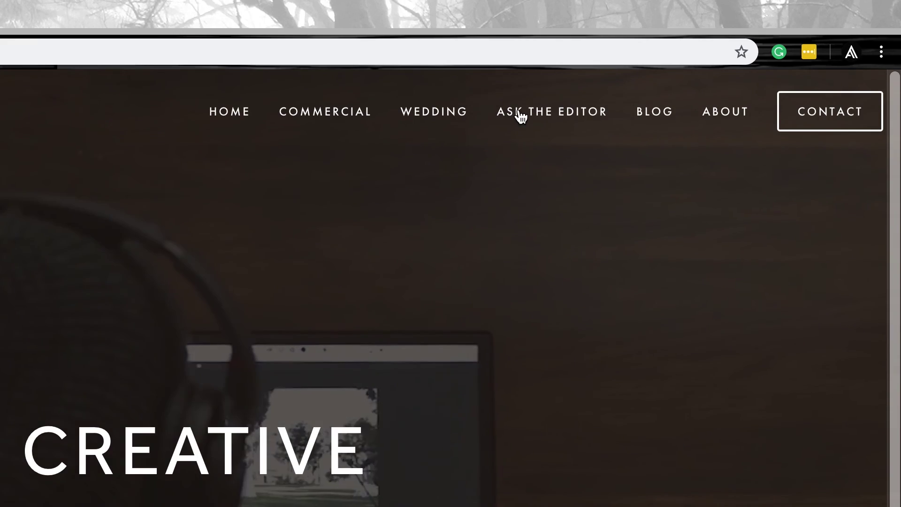
- Go to the Archaius Creative Ask the Editor page and open its question form
left_click(726, 64)
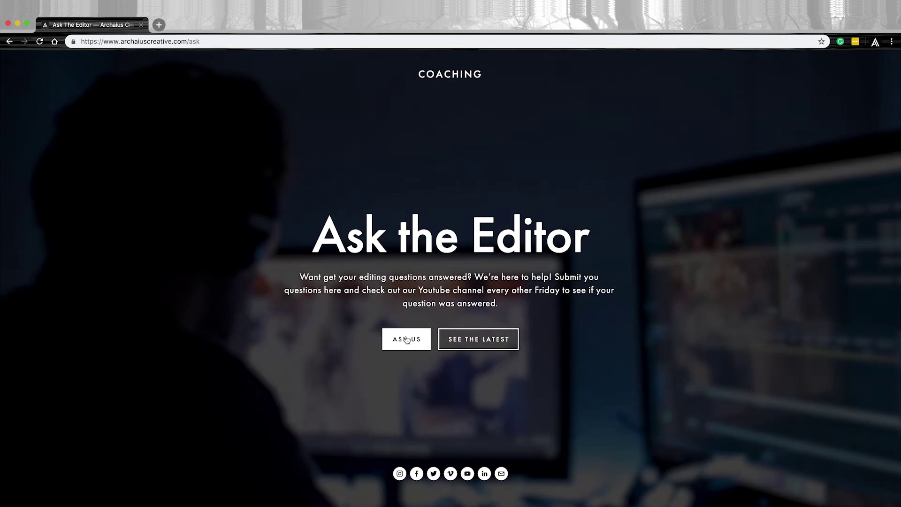
left_click(406, 339)
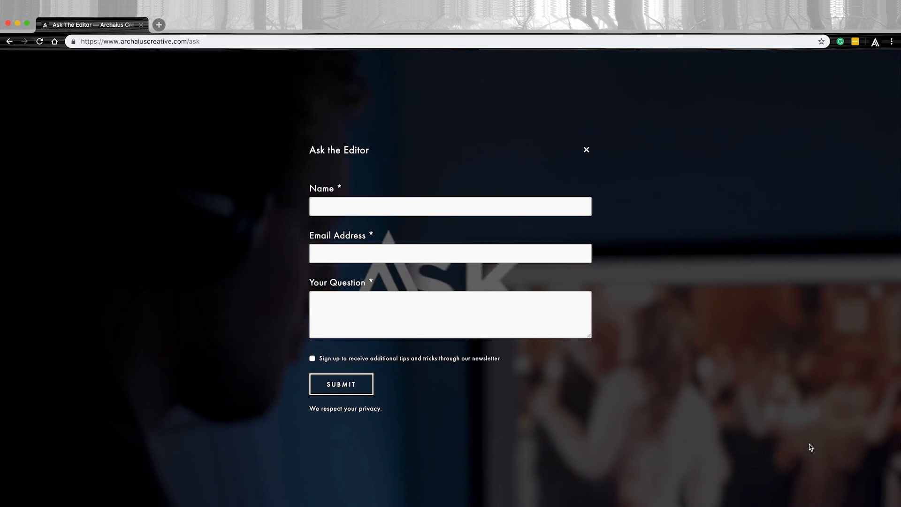